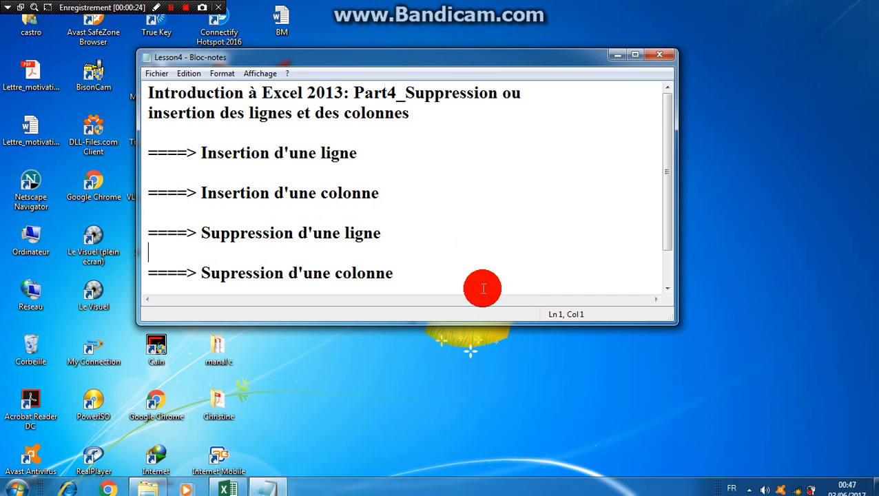
Minimize the Lesson4 notes and switch to the init workbook in Excel
{"action": "left_click", "coordinate": [618, 56]}
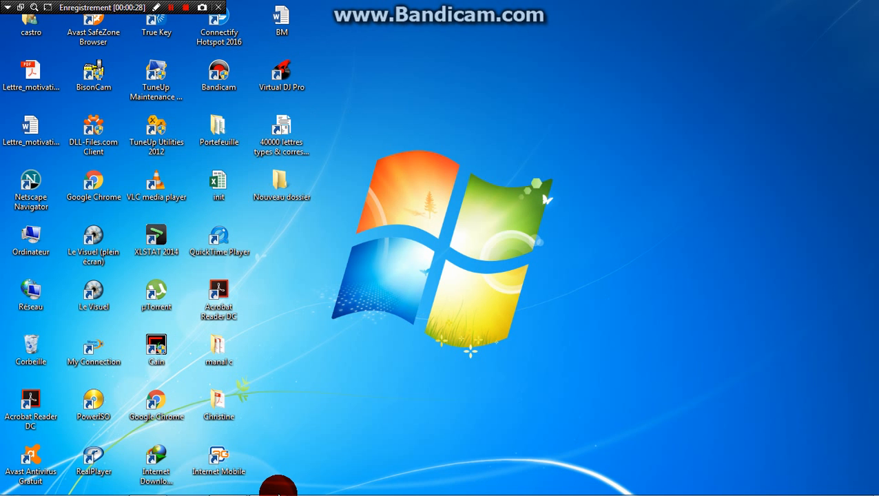
{"action": "left_click", "coordinate": [235, 490]}
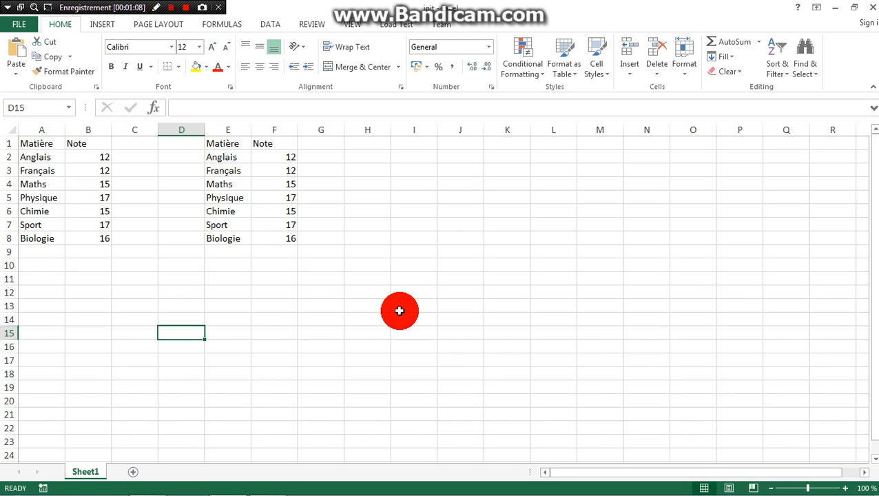
Practise selecting whole rows and columns: row 3, column B, row 2 and column B again
{"action": "left_click", "coordinate": [6, 171]}
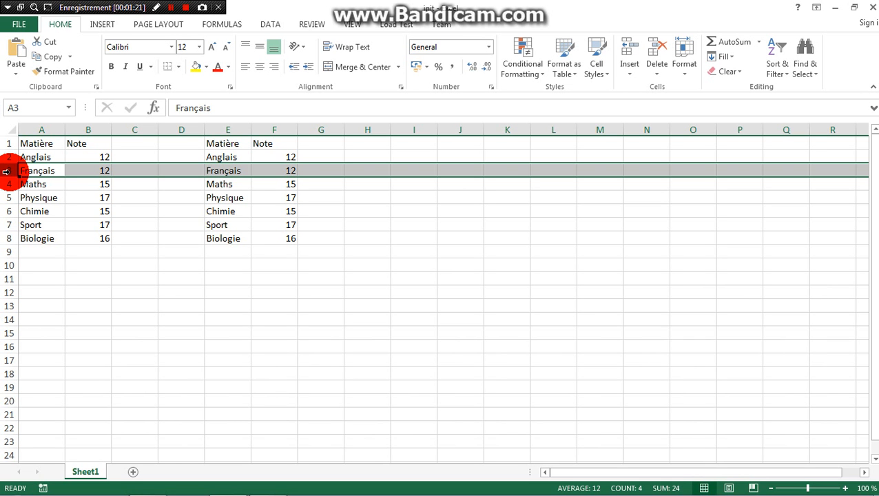
{"action": "left_click", "coordinate": [92, 129]}
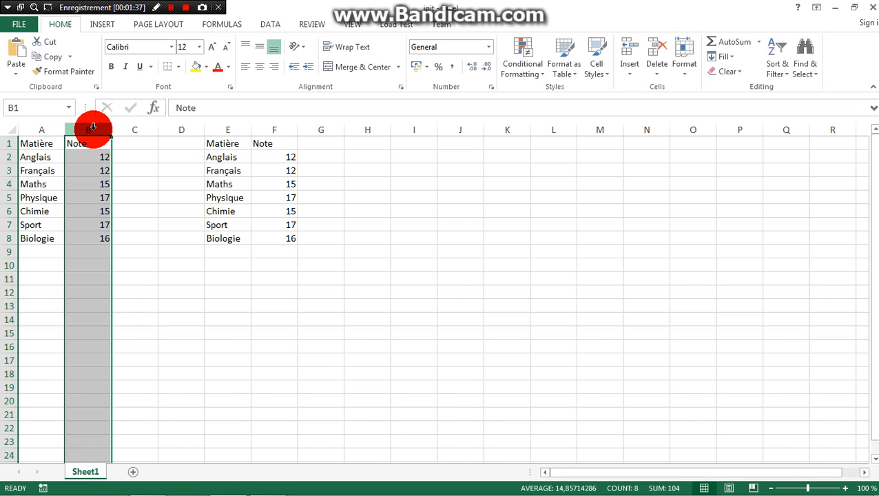
{"action": "left_click", "coordinate": [6, 157]}
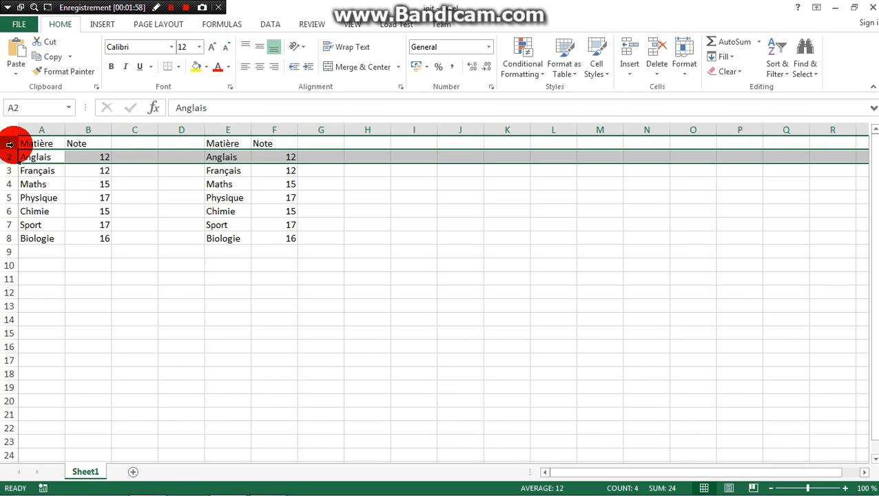
{"action": "left_click", "coordinate": [97, 128]}
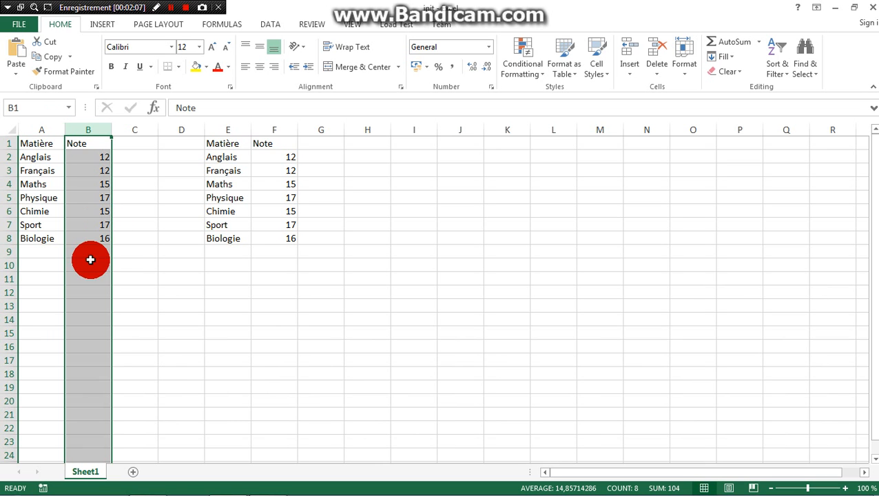
{"action": "left_click_drag", "start_coordinate": [111, 280], "coordinate": [112, 280]}
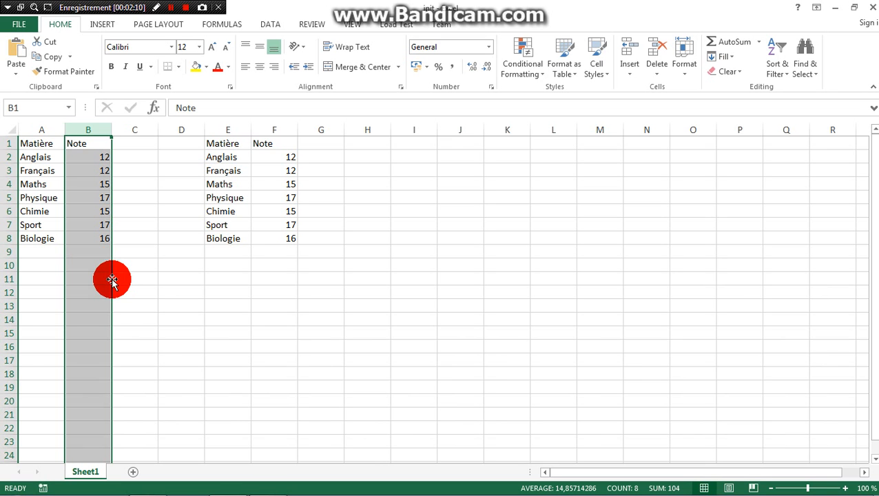
Insert two blank rows, one at a time, at row 4 above the Maths row
{"action": "left_click", "coordinate": [5, 185]}
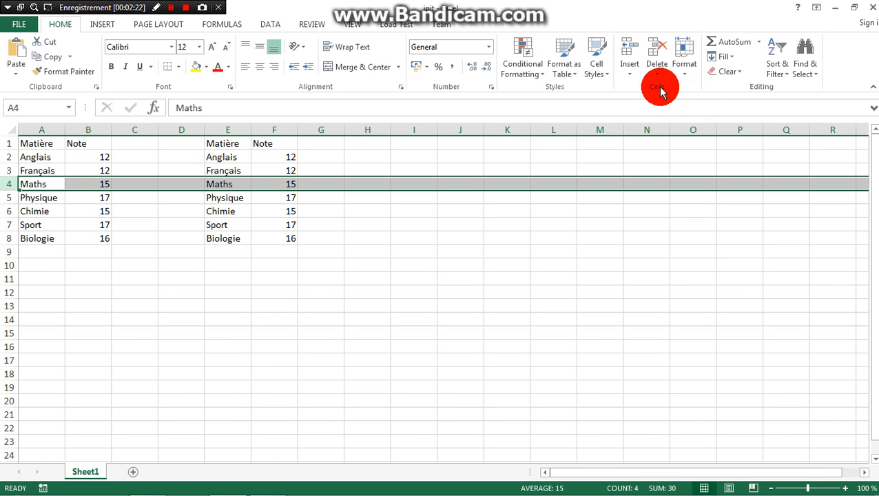
{"action": "left_click", "coordinate": [631, 75]}
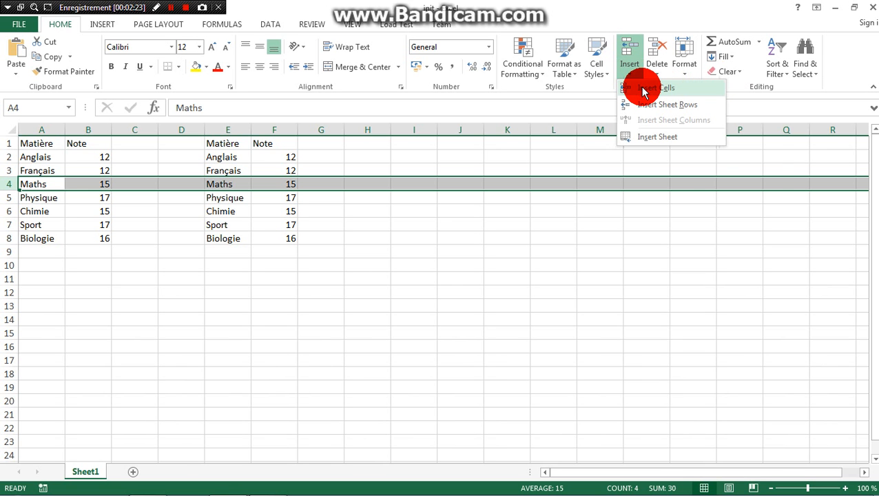
{"action": "left_click", "coordinate": [644, 90]}
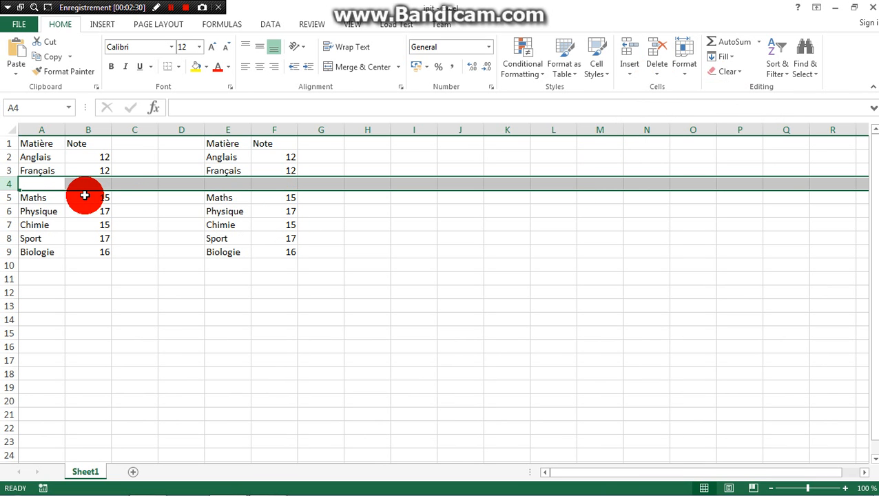
{"action": "right_click", "coordinate": [5, 185]}
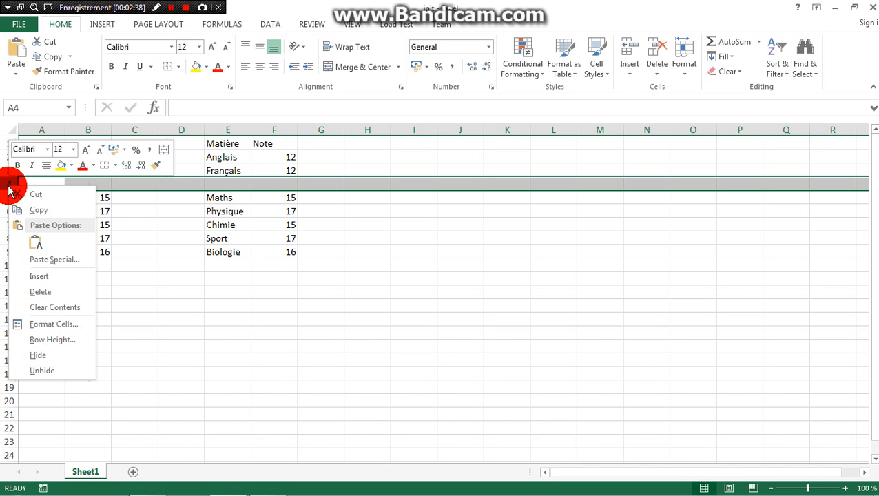
{"action": "left_click", "coordinate": [38, 281]}
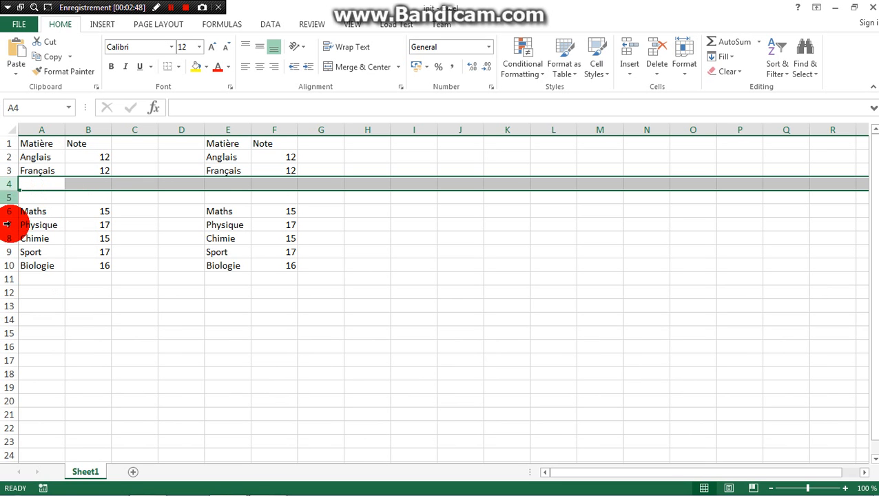
Insert two blank rows in one operation above the Maths row, using rows 6 and 7 as the selection
{"action": "left_click_drag", "start_coordinate": [7, 212], "coordinate": [7, 226]}
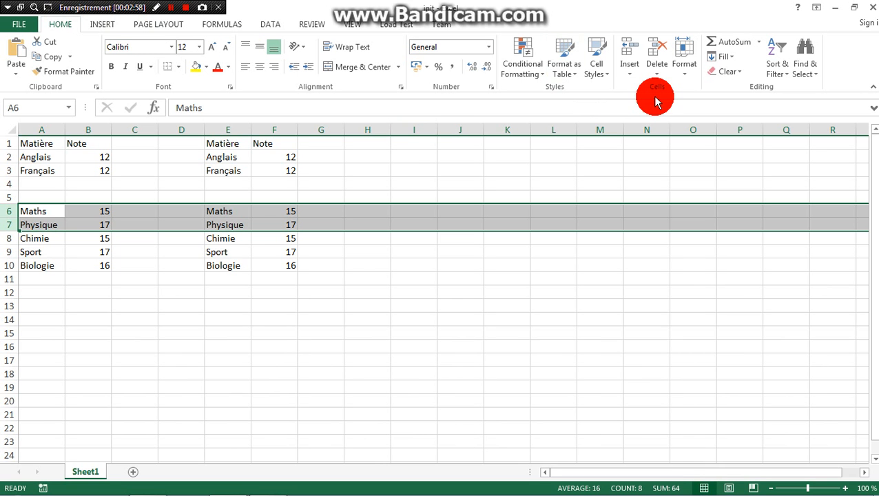
{"action": "left_click", "coordinate": [633, 77]}
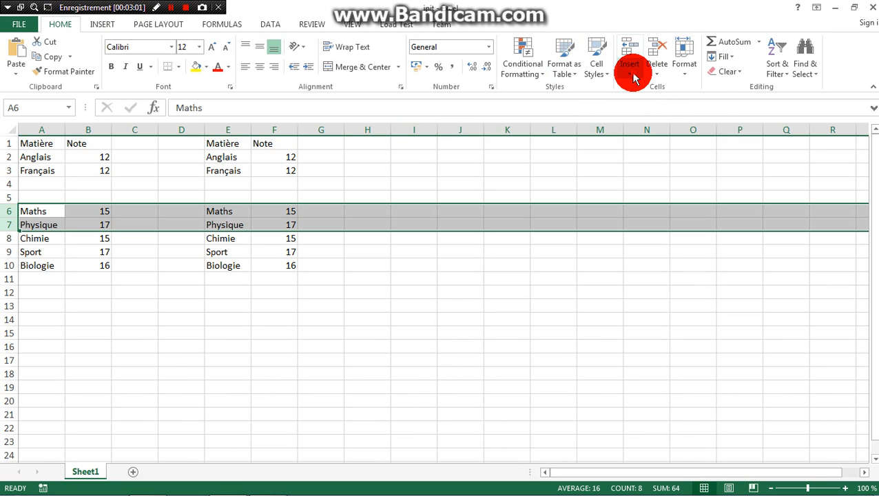
{"action": "left_click", "coordinate": [646, 88]}
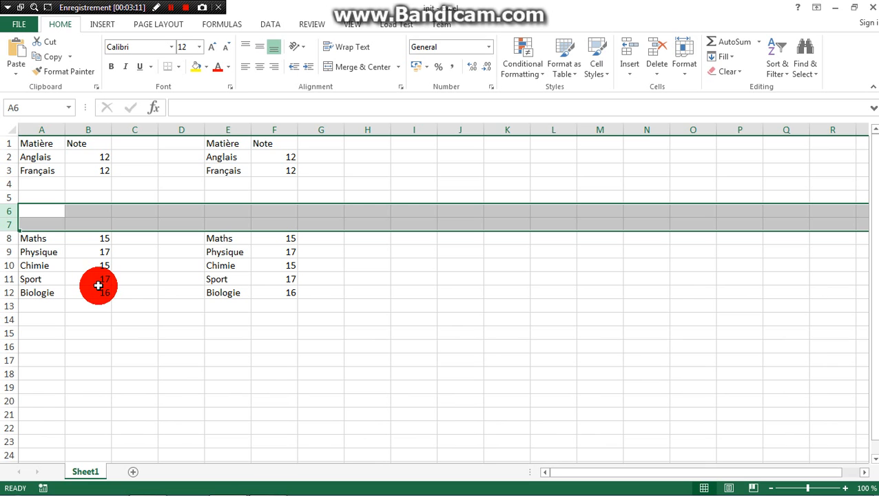
Insert two blank columns, one at a time, at column B between Matière and Note
{"action": "left_click", "coordinate": [93, 131]}
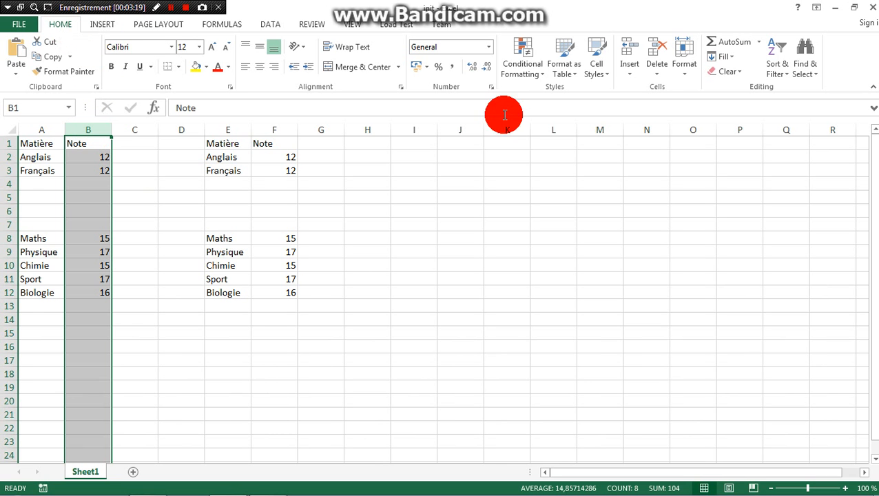
{"action": "left_click", "coordinate": [632, 78]}
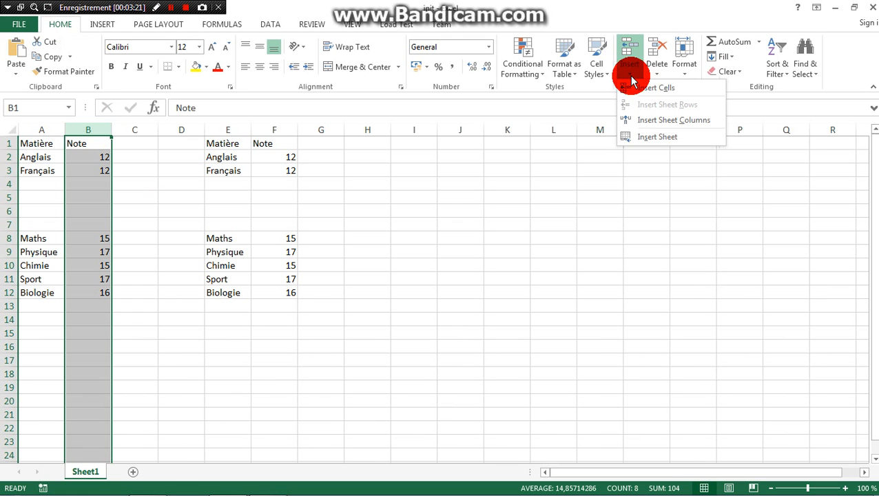
{"action": "left_click", "coordinate": [659, 121]}
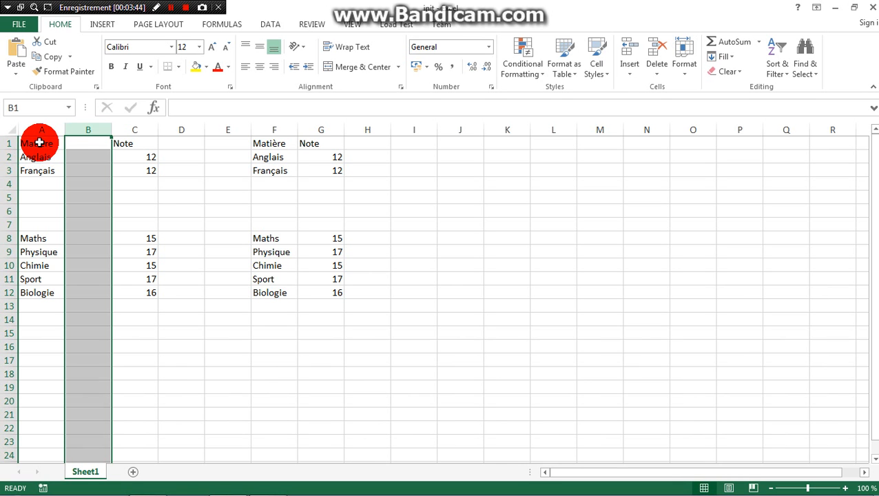
{"action": "right_click", "coordinate": [99, 130]}
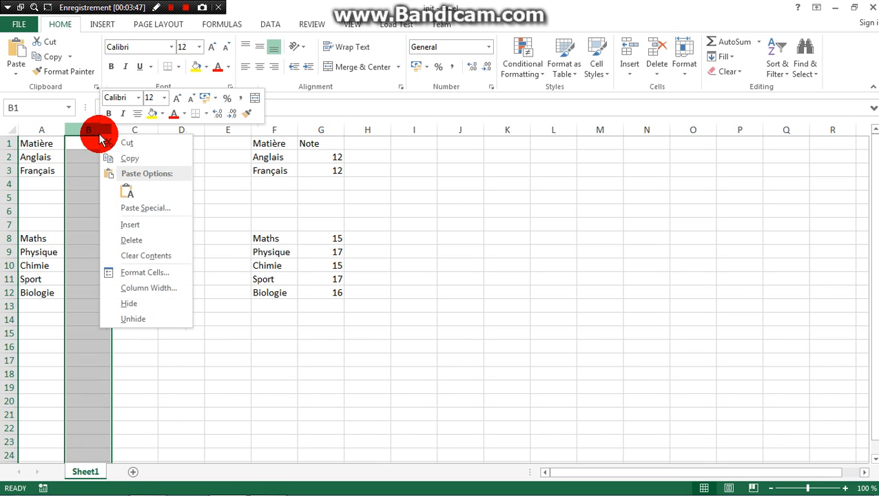
{"action": "left_click", "coordinate": [137, 230]}
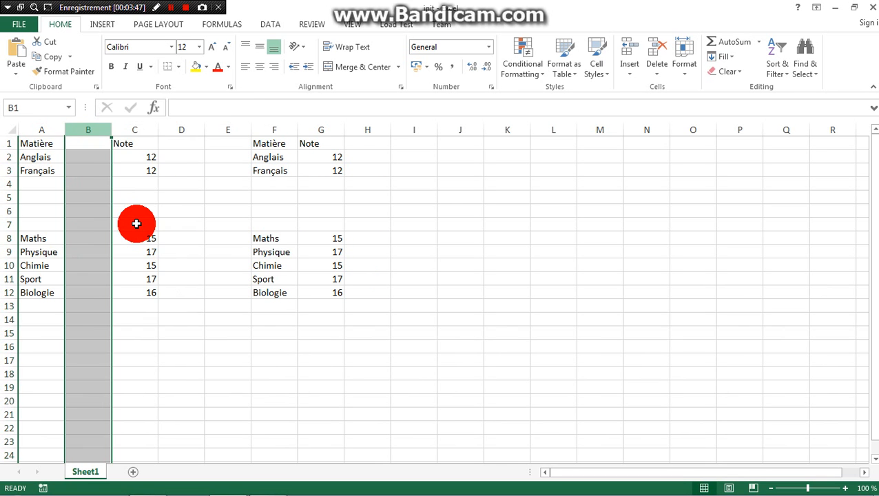
Insert two more blank columns in one operation, using columns B and C as the selection
{"action": "left_click", "coordinate": [145, 132]}
{"action": "left_click_drag", "start_coordinate": [109, 130], "coordinate": [99, 131]}
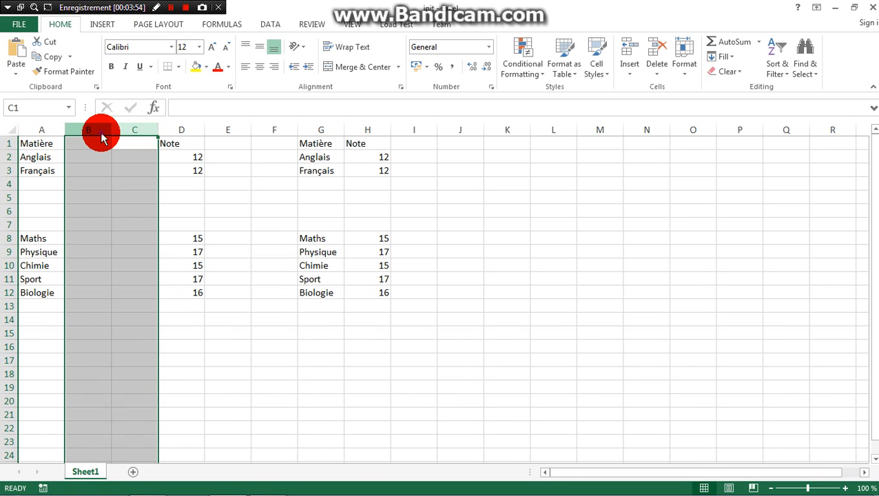
{"action": "right_click", "coordinate": [98, 133]}
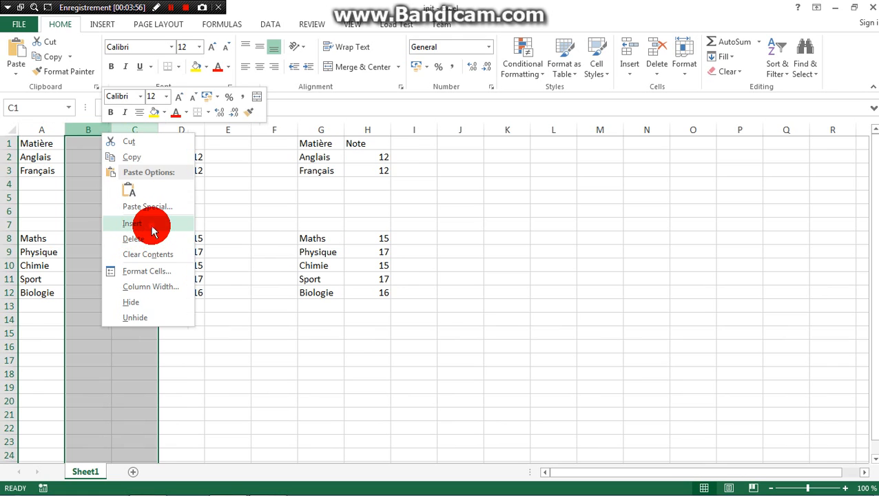
{"action": "left_click", "coordinate": [151, 225]}
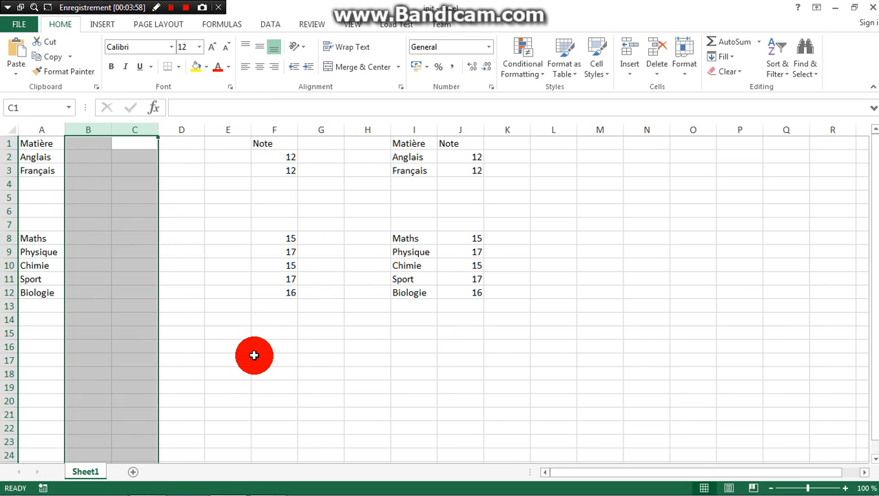
{"action": "left_click", "coordinate": [254, 355]}
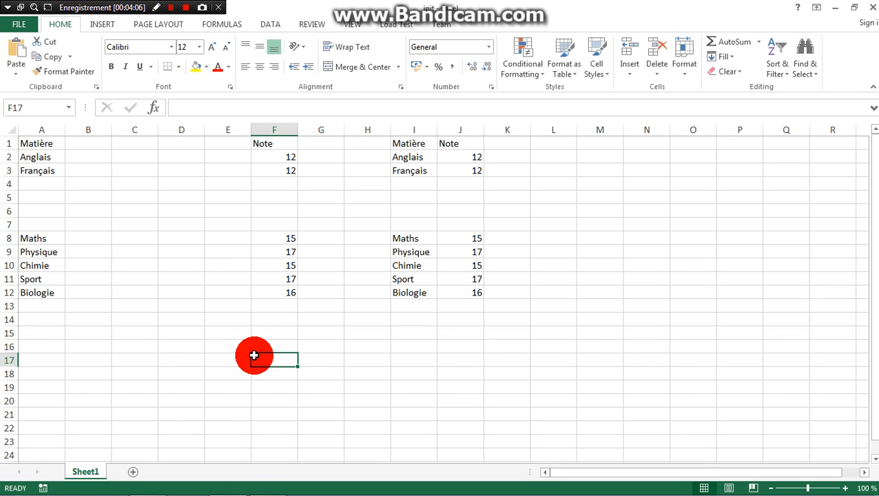
Delete the blank row 7 on its own, and the blank rows 4 to 6 together
{"action": "left_click", "coordinate": [7, 224]}
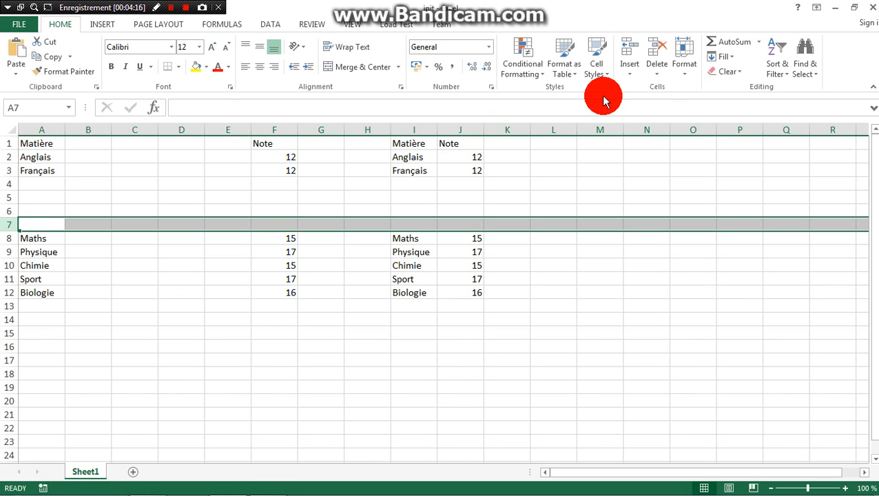
{"action": "left_click", "coordinate": [660, 77]}
{"action": "left_click", "coordinate": [667, 88]}
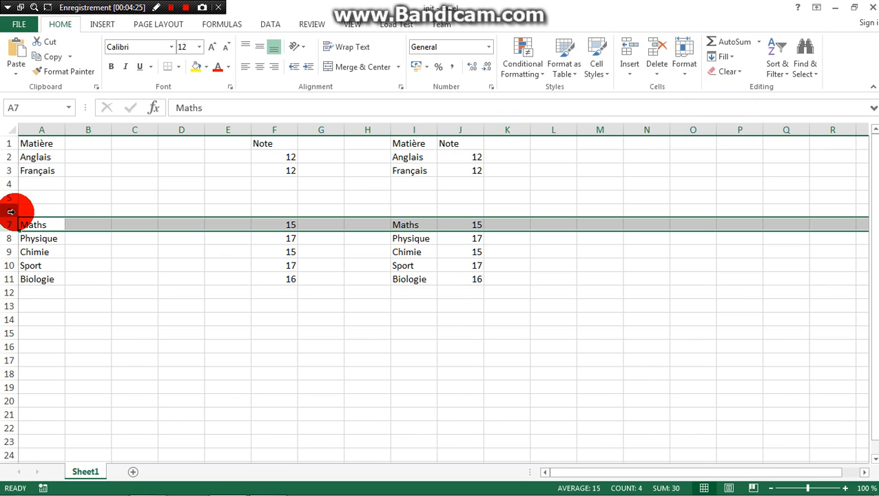
{"action": "left_click_drag", "start_coordinate": [10, 211], "coordinate": [10, 187]}
{"action": "right_click", "coordinate": [10, 189]}
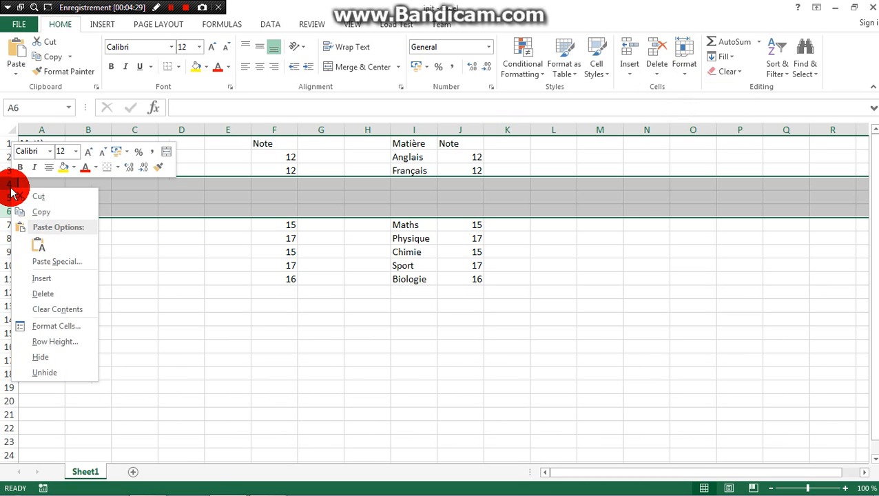
{"action": "left_click", "coordinate": [47, 295]}
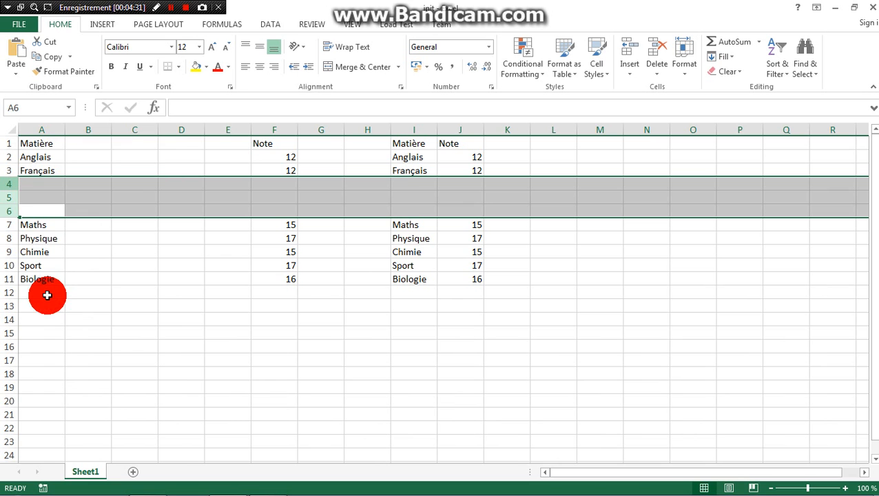
Delete the blank column E on its own, and the blank columns B to D together
{"action": "left_click", "coordinate": [236, 130]}
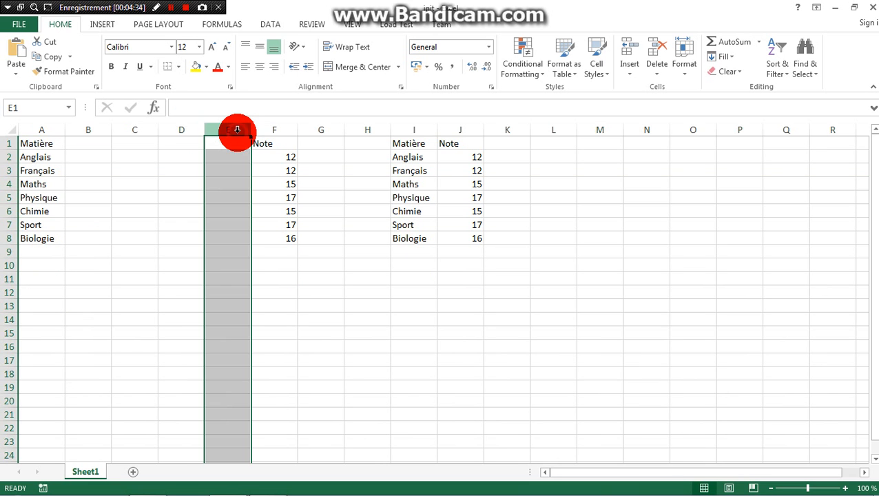
{"action": "left_click", "coordinate": [659, 71]}
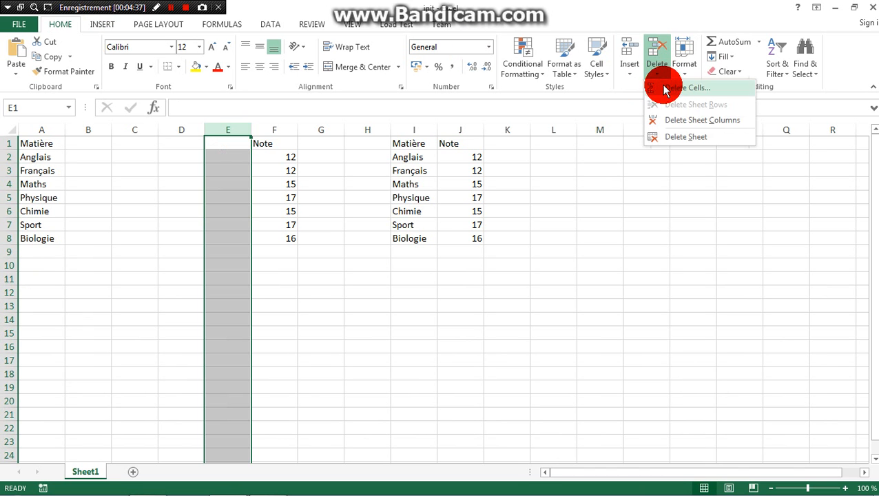
{"action": "left_click", "coordinate": [673, 120]}
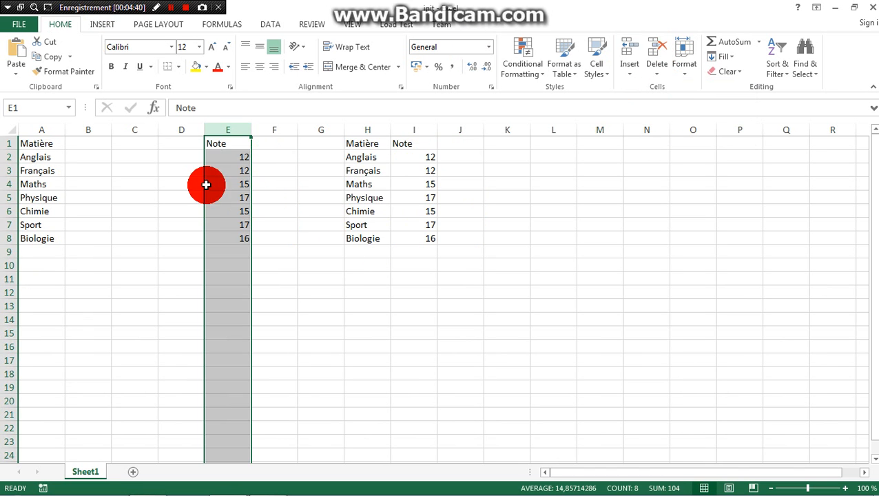
{"action": "left_click_drag", "start_coordinate": [183, 130], "coordinate": [103, 125]}
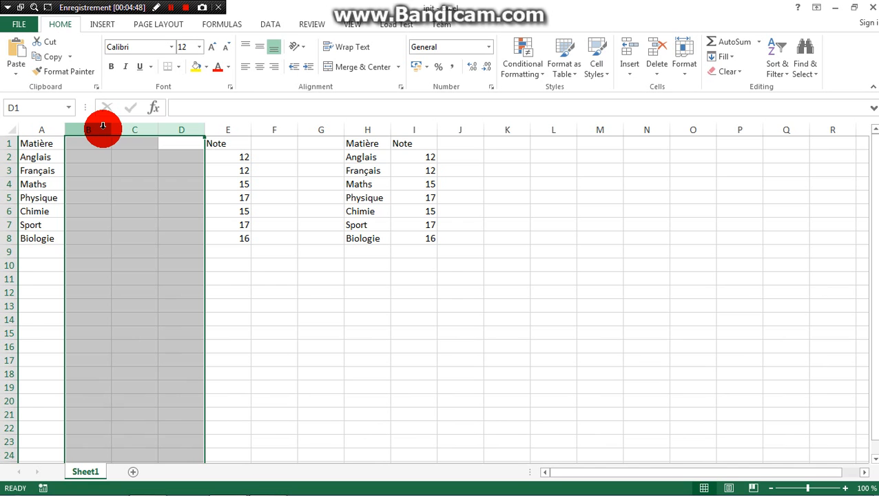
{"action": "right_click", "coordinate": [102, 130]}
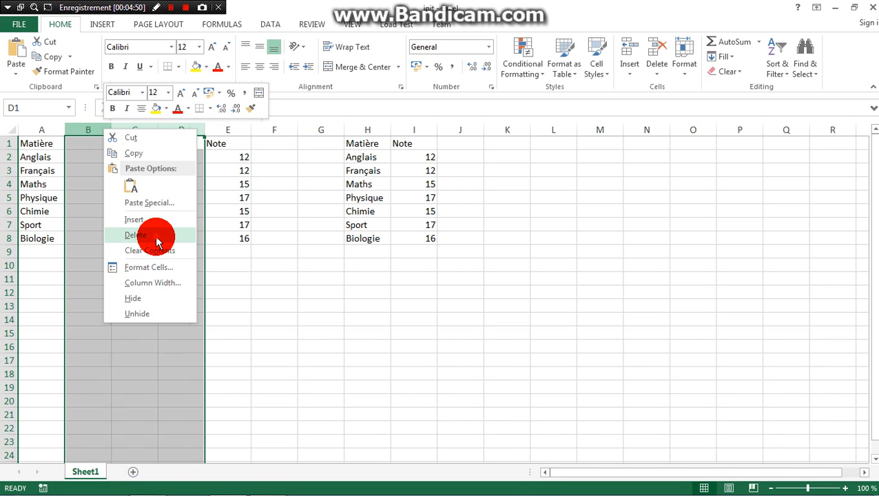
{"action": "left_click", "coordinate": [155, 235]}
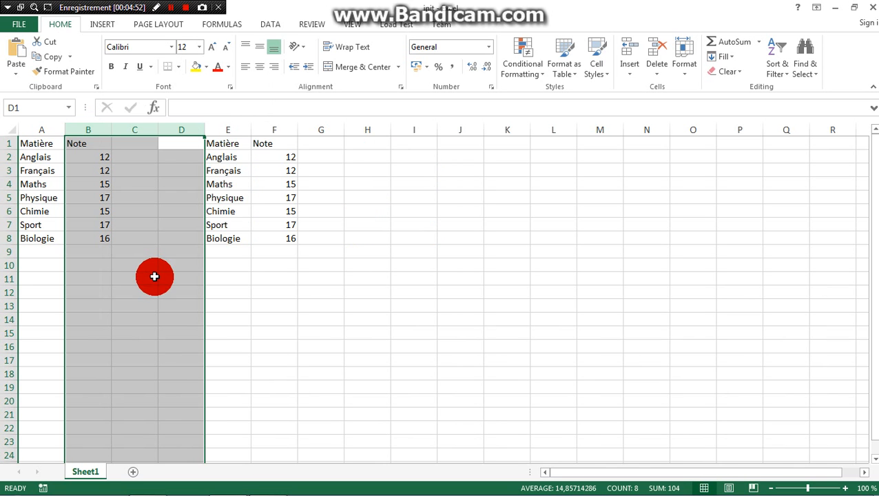
{"action": "left_click", "coordinate": [154, 274]}
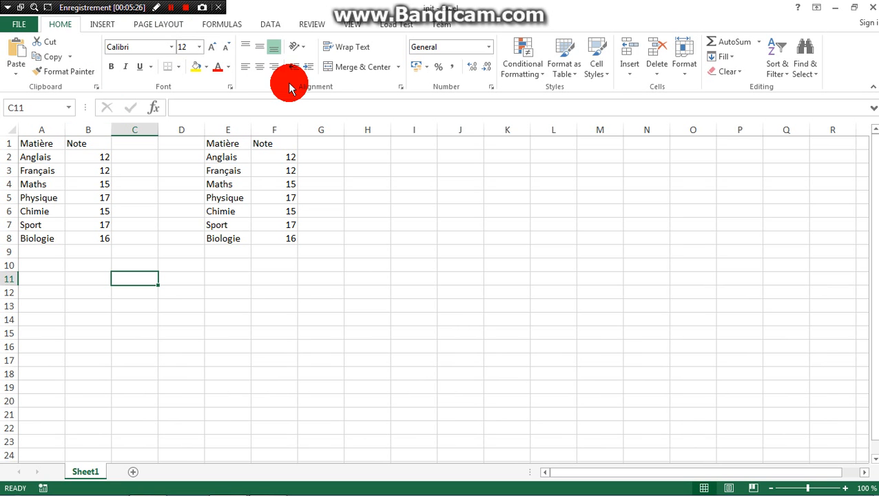
Switch from the workbook to the Lesson4 notes in Notepad, examine the contact e-mail line at the end, and close the notes
{"action": "left_click", "coordinate": [841, 9]}
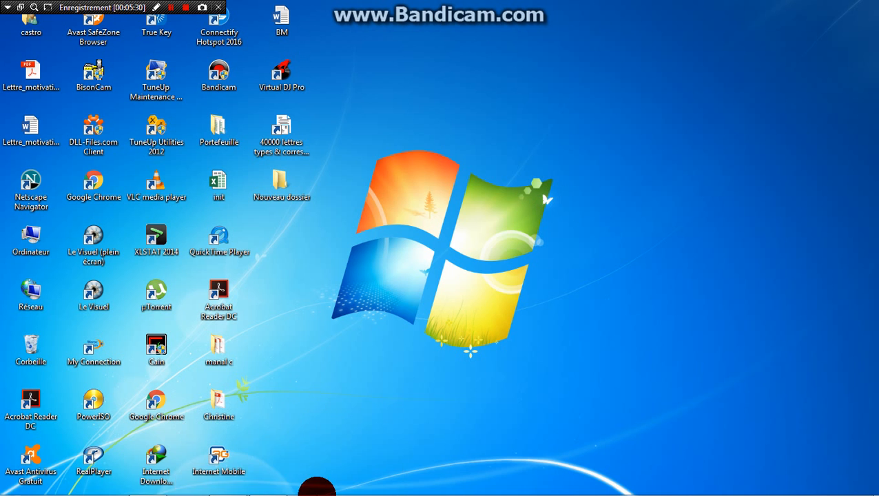
{"action": "left_click", "coordinate": [267, 485]}
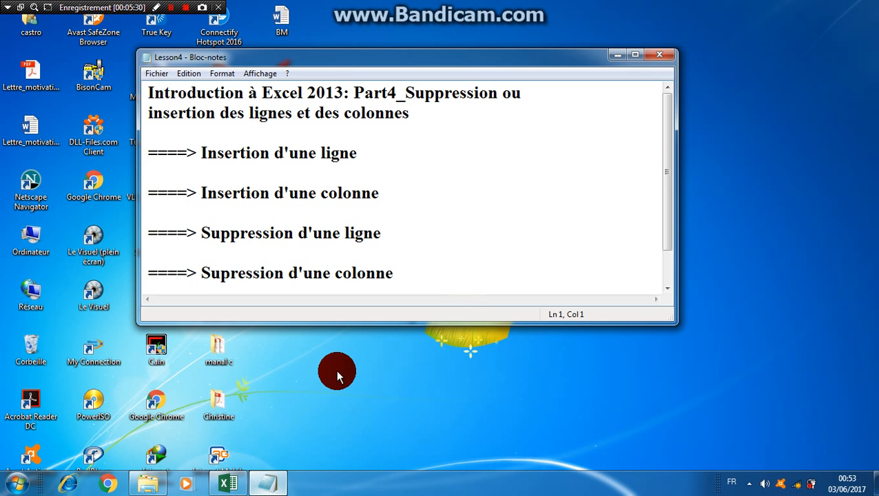
{"action": "double_click", "coordinate": [667, 288]}
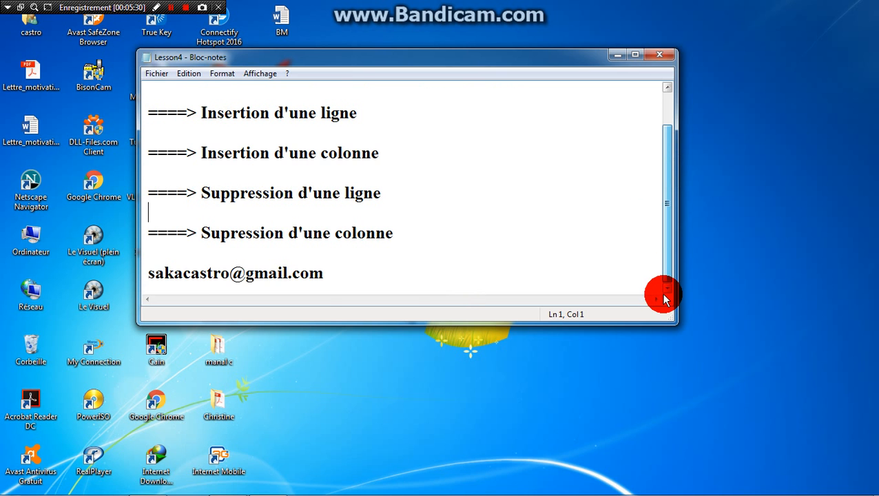
{"action": "left_click_drag", "start_coordinate": [324, 276], "coordinate": [153, 293]}
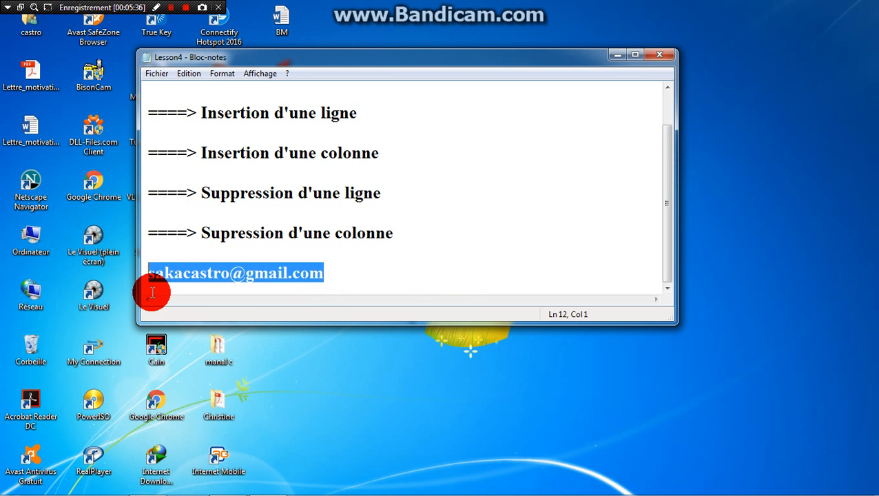
{"action": "left_click", "coordinate": [364, 274]}
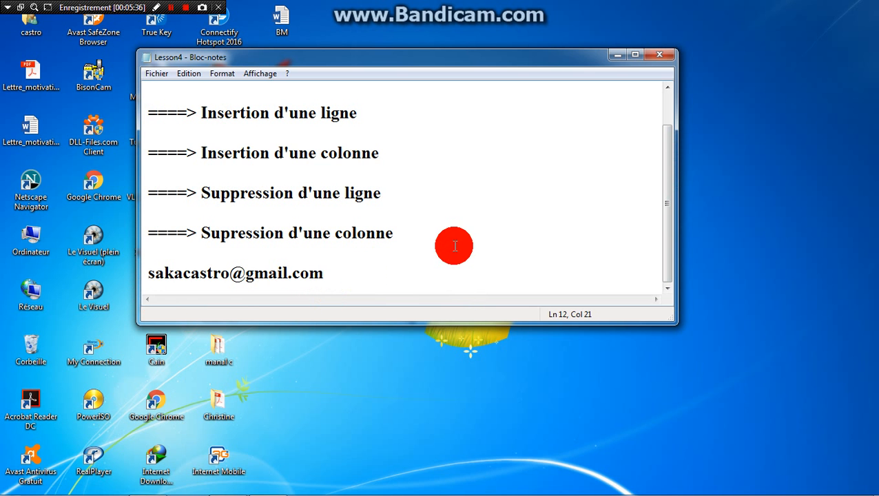
{"action": "left_click", "coordinate": [666, 60]}
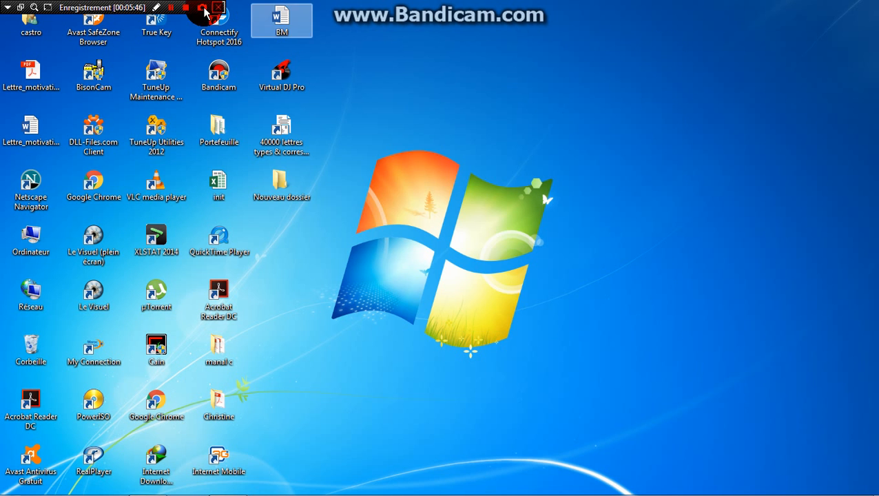